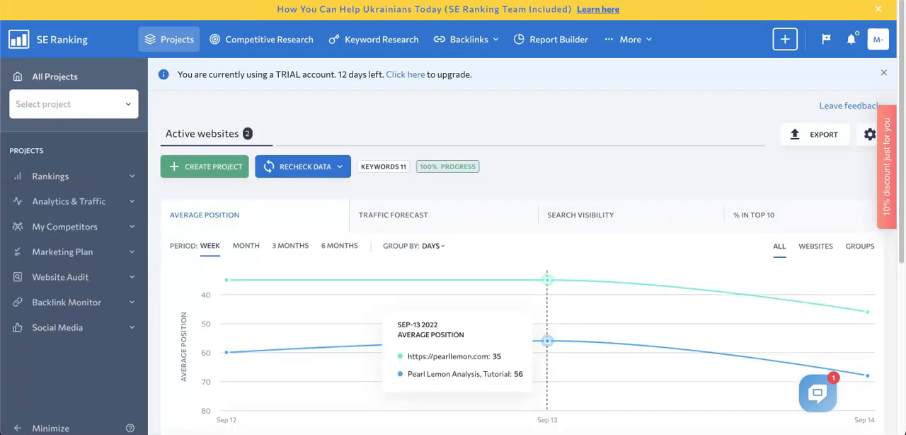
- Select the Pearl Lemon Analysis, Tutorial project and look over its detailed rankings
click(59, 283)
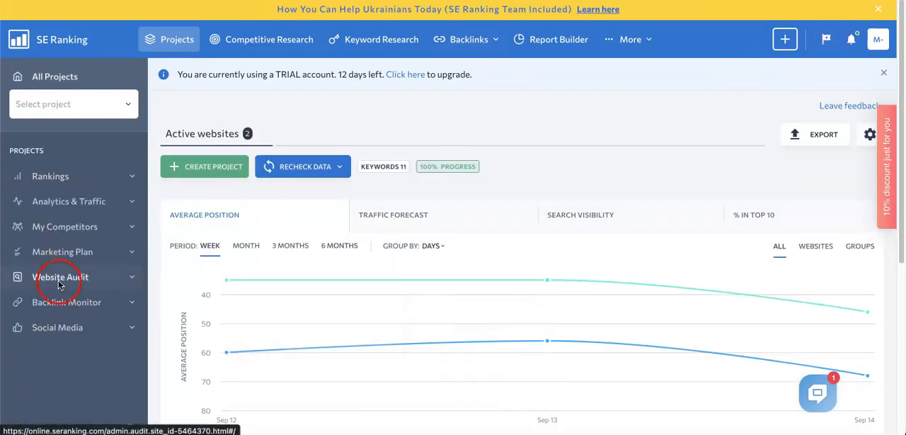
click(121, 104)
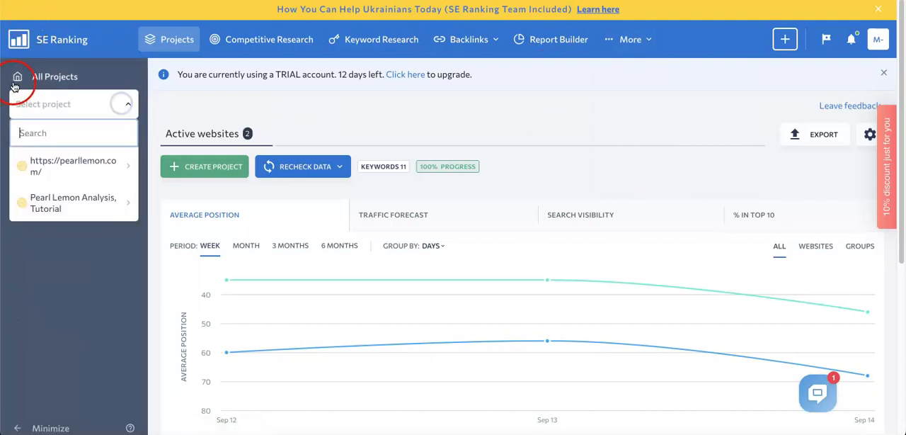
mouse_move(48, 186)
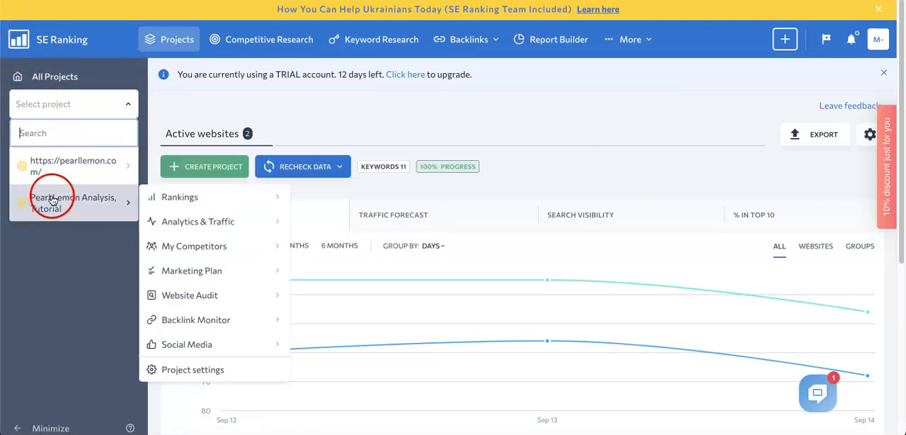
click(51, 210)
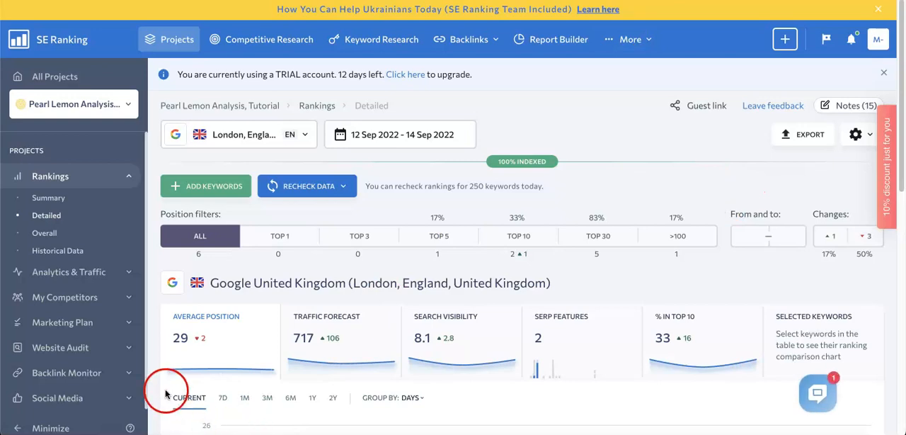
scroll(505, 340, down, 5)
scroll(564, 201, down, 2)
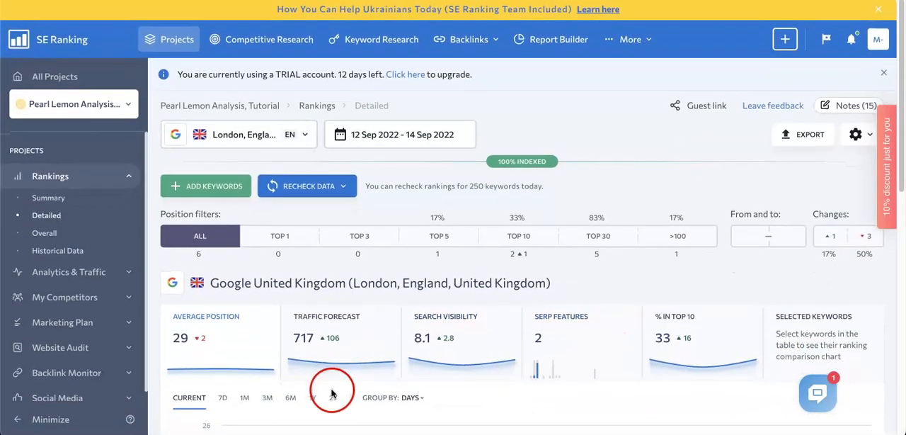
scroll(241, 226, up, 1)
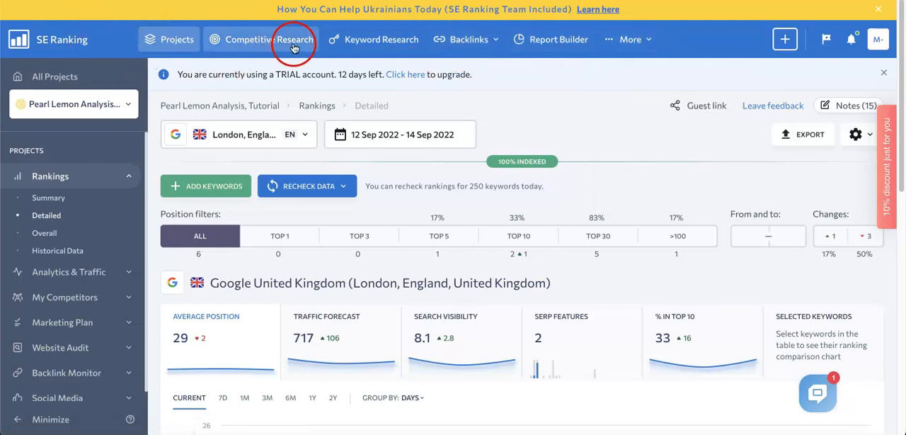
- Generate a new manual report in Report Builder with the date range 8 Sep 2022 - 14 Sep 2022 and PDF format
mouse_move(466, 56)
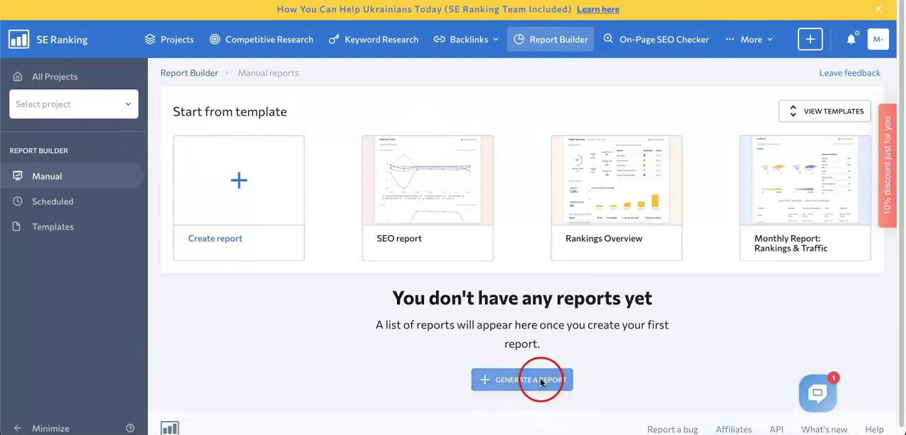
click(484, 382)
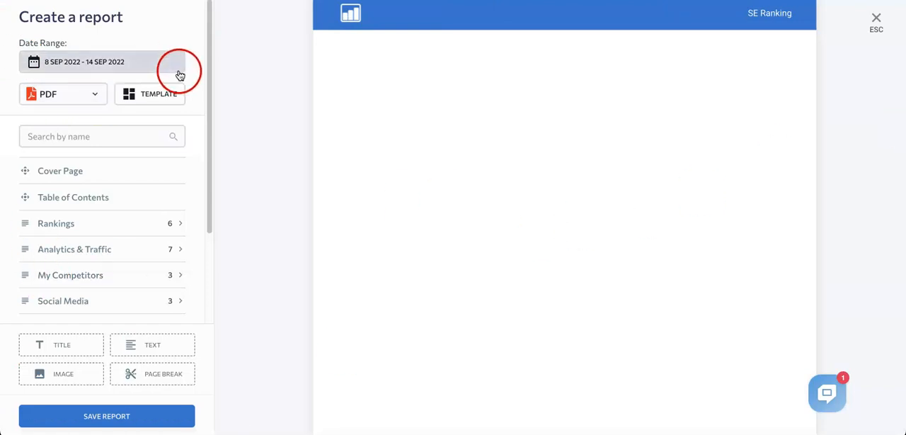
click(150, 62)
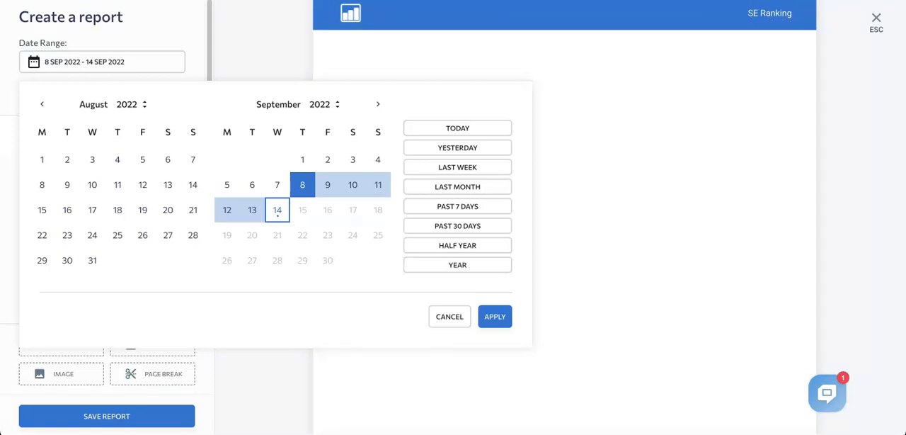
click(301, 186)
click(497, 318)
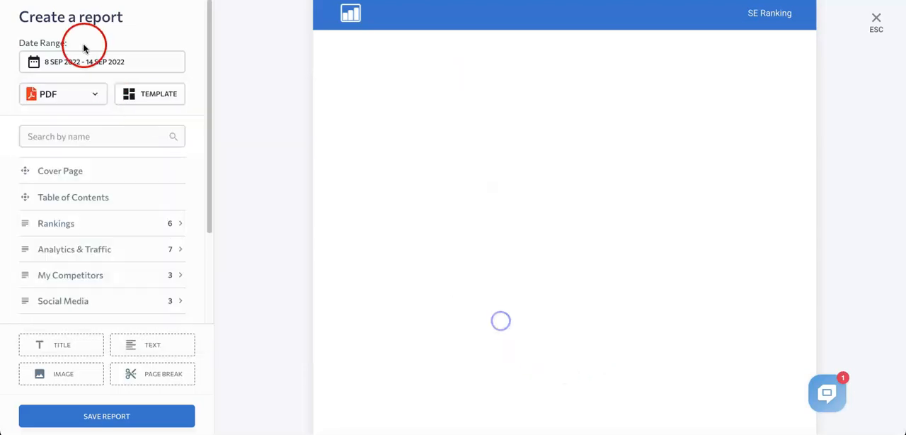
click(89, 95)
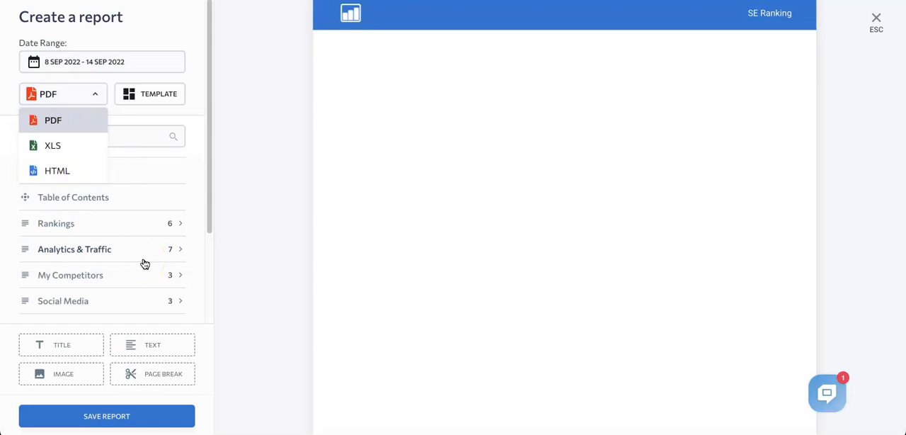
click(92, 96)
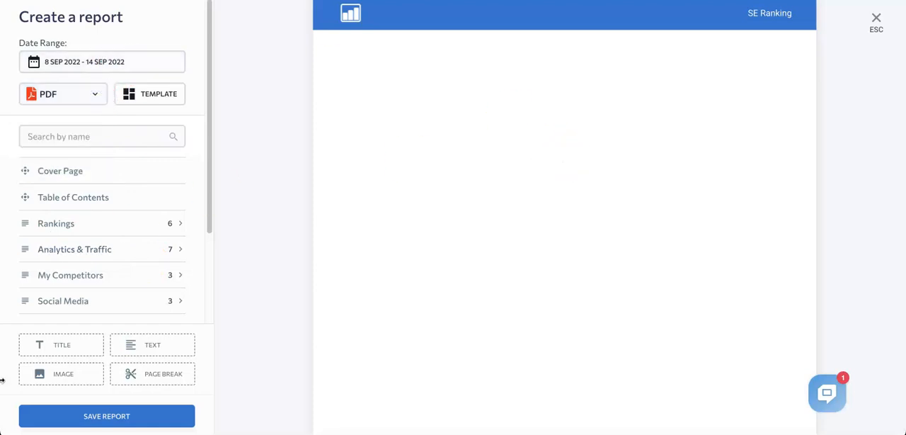
- Add the cover page and the table of contents to the report
scroll(125, 259, down, 1)
scroll(106, 234, up, 1)
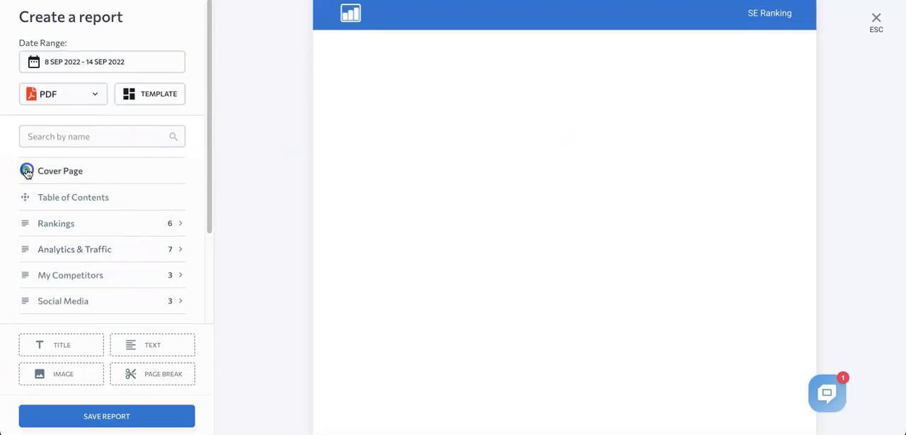
click(26, 172)
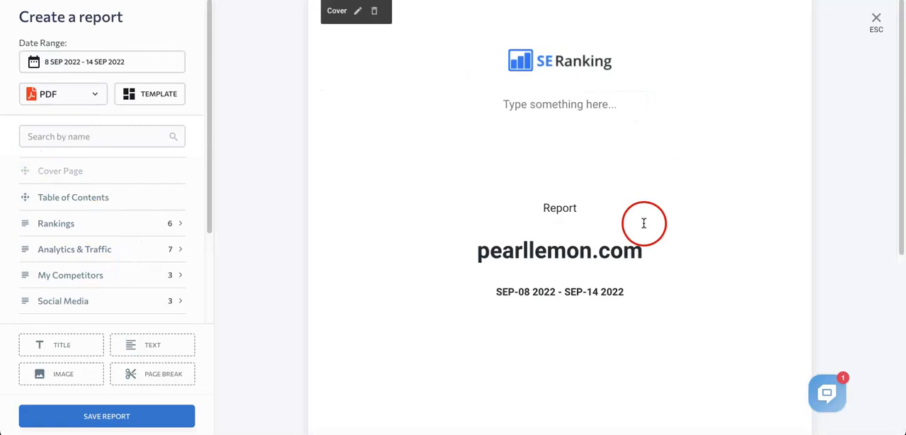
scroll(546, 333, down, 5)
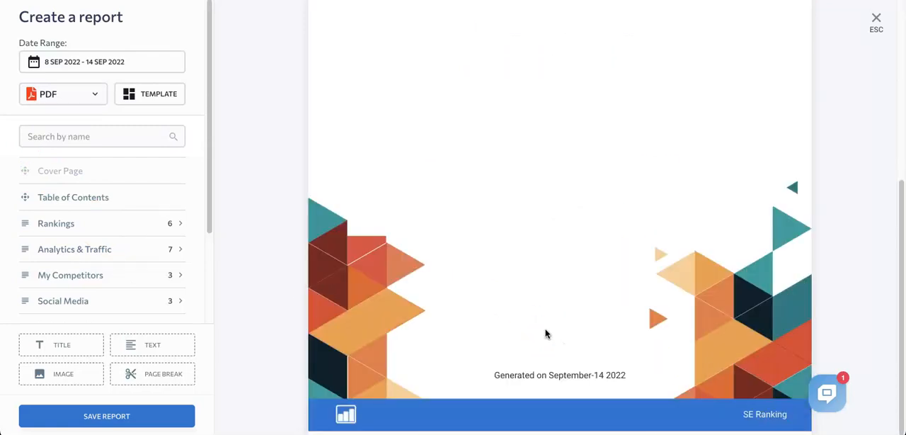
scroll(68, 304, down, 2)
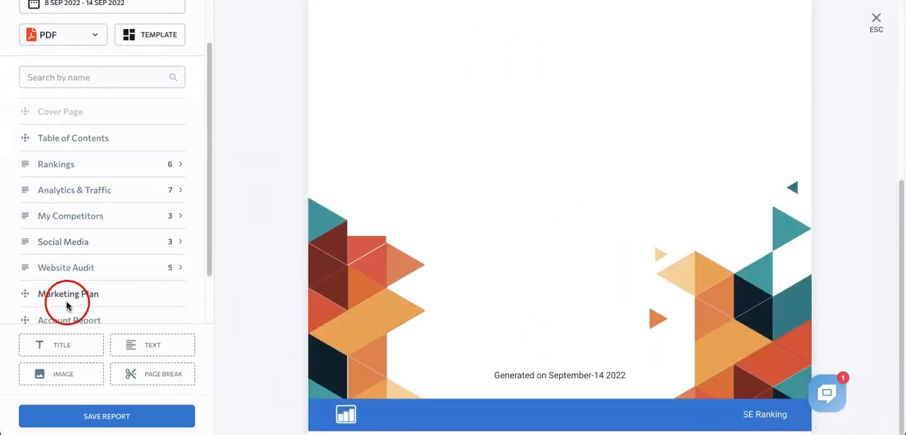
scroll(61, 166, up, 2)
scroll(581, 141, up, 5)
drag(26, 197, 517, 234)
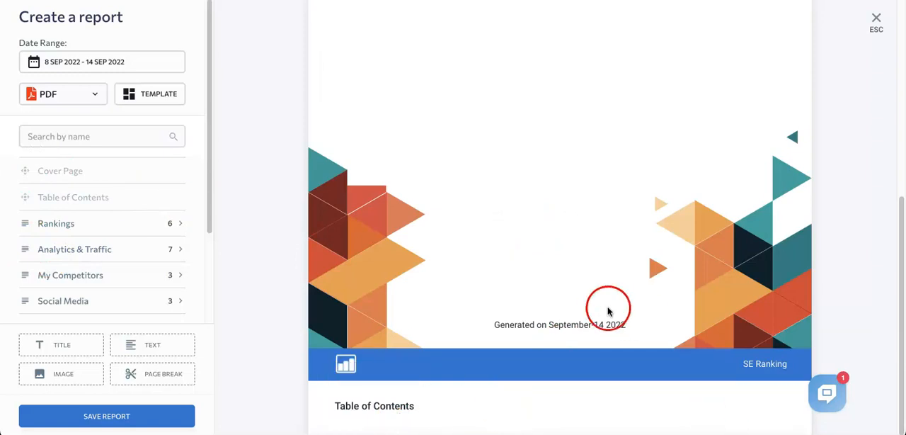
- Add the Project Summary block from the Rankings section to the report below the table of contents
scroll(71, 223, down, 2)
click(181, 128)
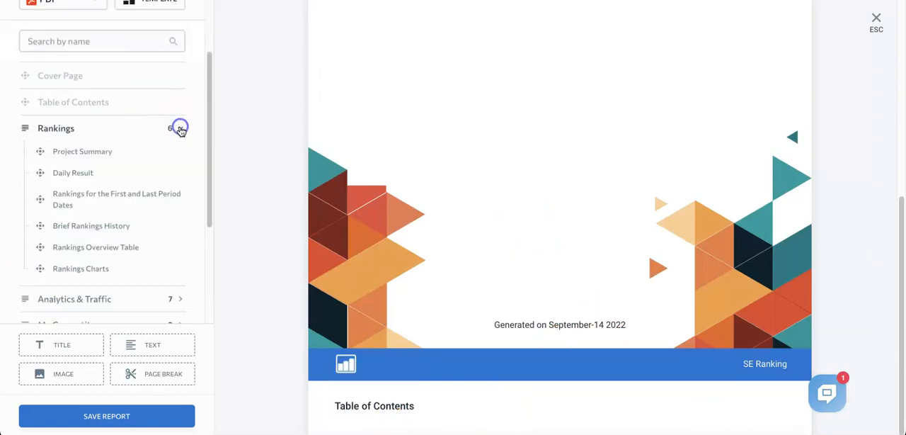
scroll(92, 177, down, 1)
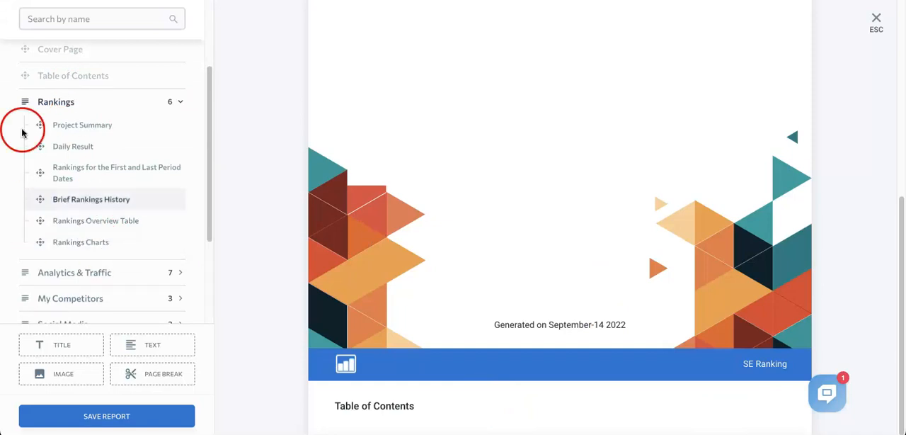
click(180, 102)
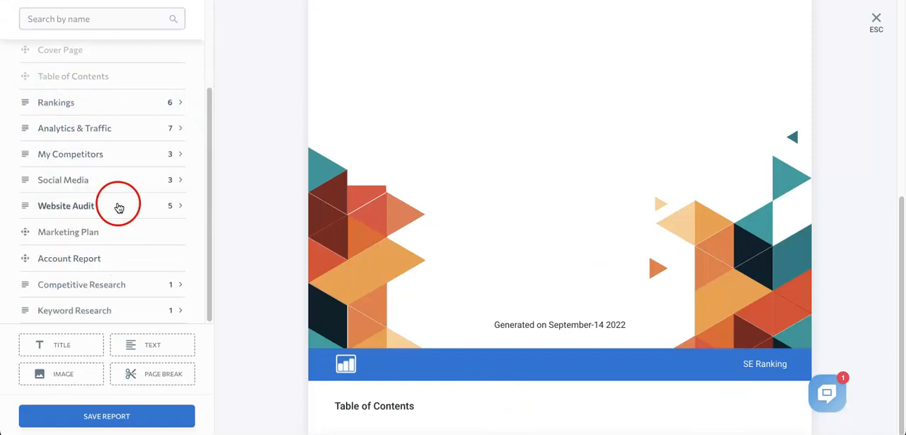
scroll(119, 207, up, 1)
click(179, 126)
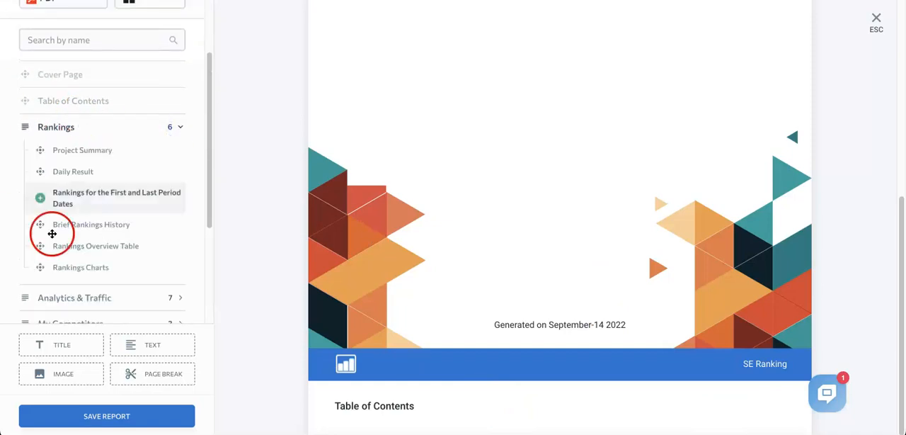
scroll(149, 264, down, 3)
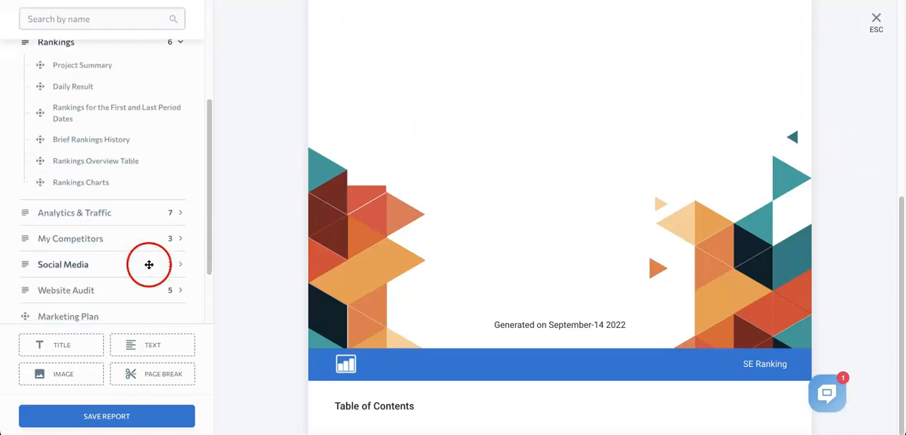
scroll(101, 213, down, 1)
scroll(102, 223, up, 4)
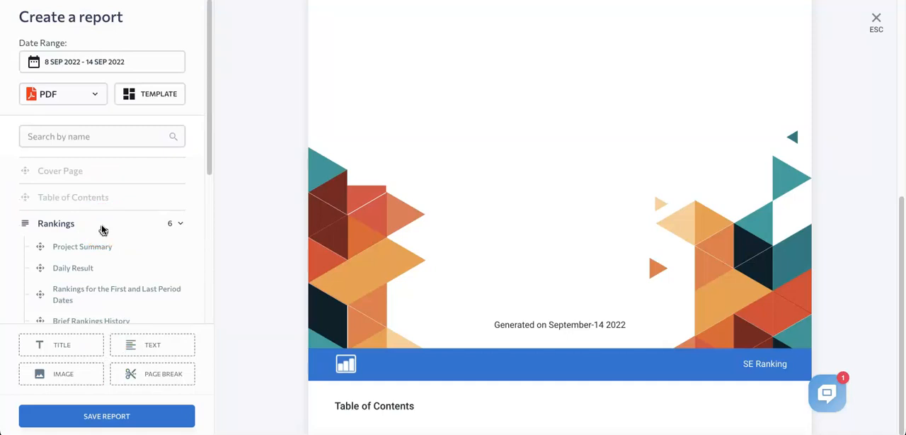
scroll(101, 229, down, 1)
click(37, 205)
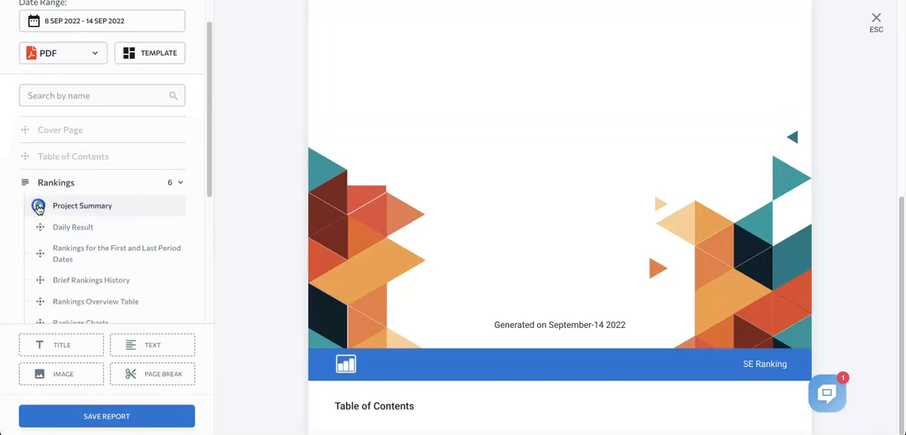
scroll(475, 227, down, 3)
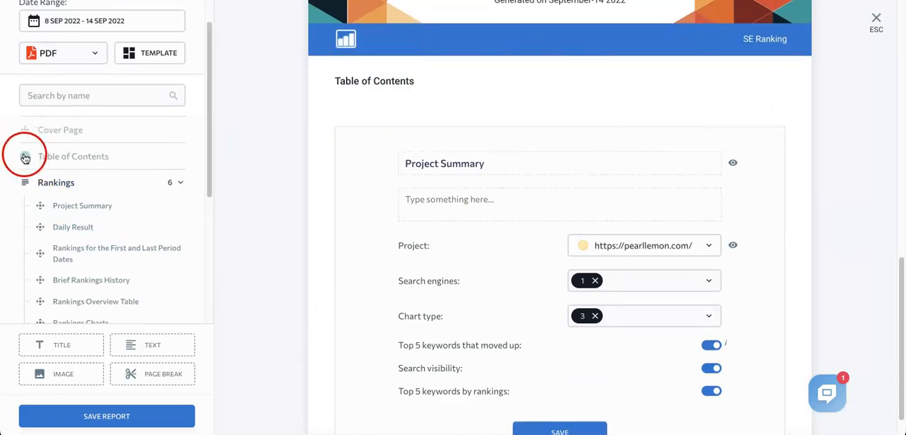
scroll(558, 234, down, 1)
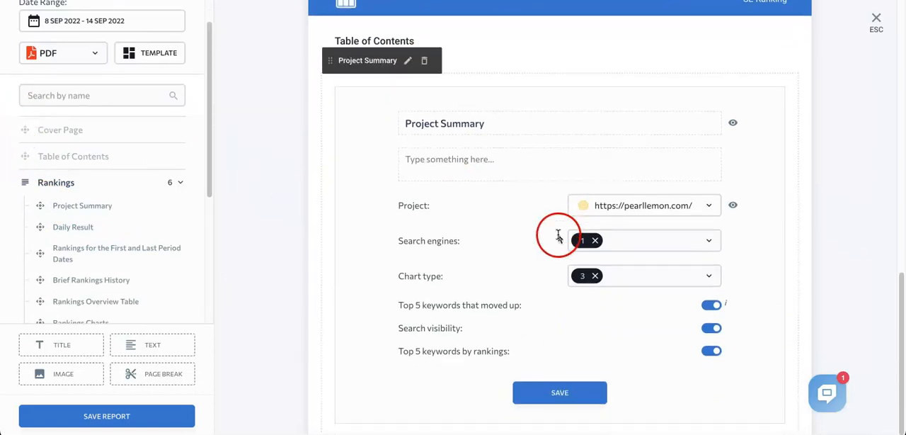
scroll(71, 177, down, 3)
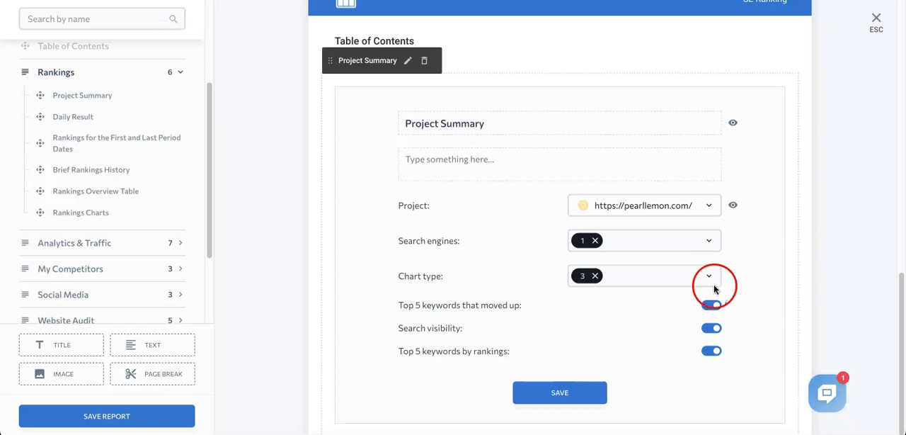
click(559, 394)
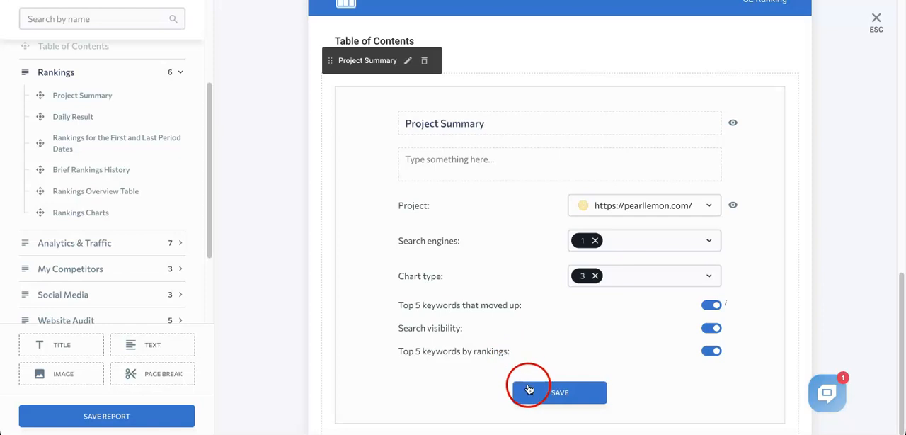
click(527, 387)
scroll(420, 309, down, 1)
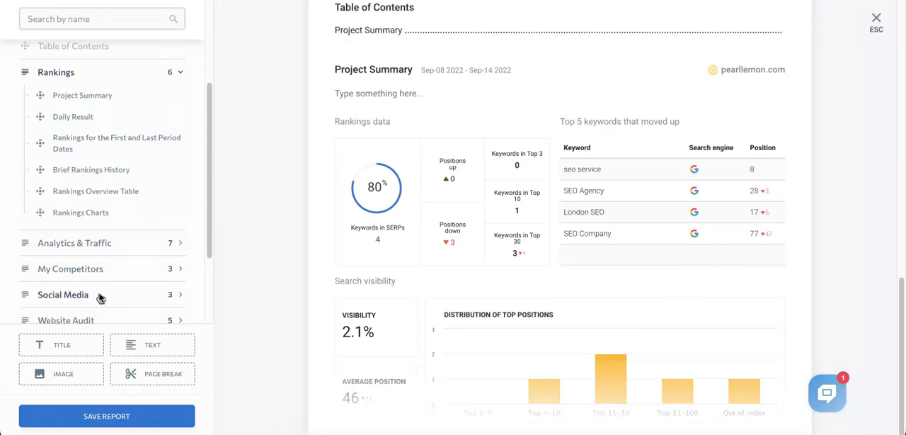
- Add the Competitors Overview block from the My Competitors section to the report
scroll(56, 218, down, 3)
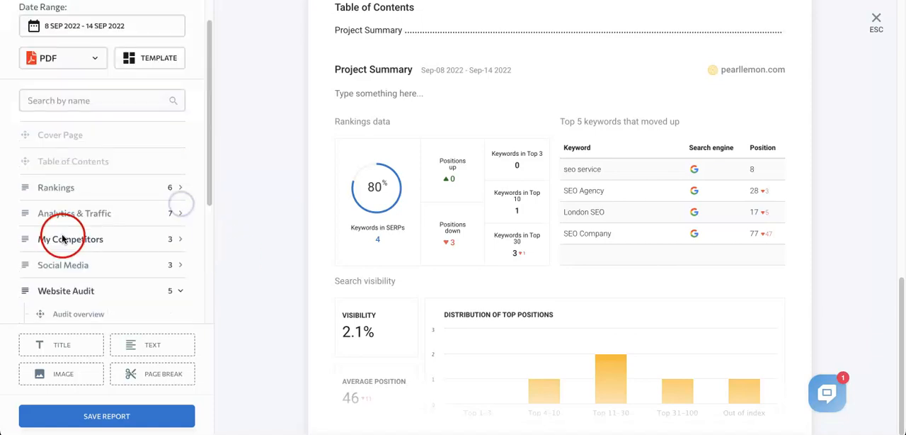
click(173, 124)
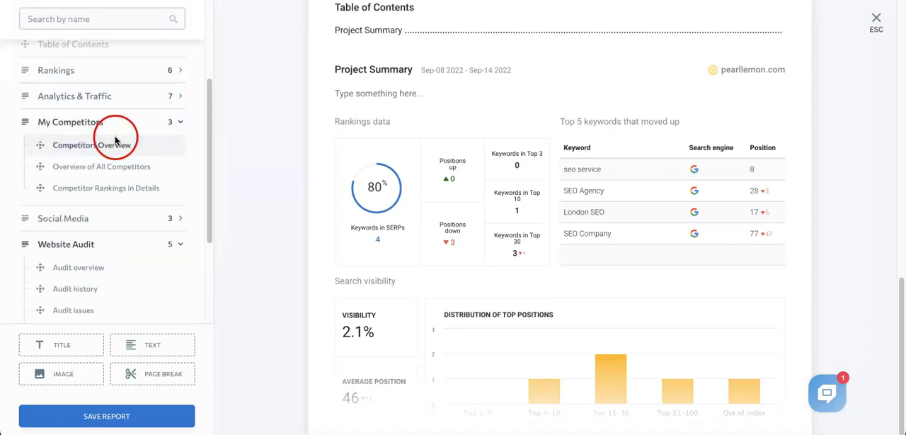
click(40, 146)
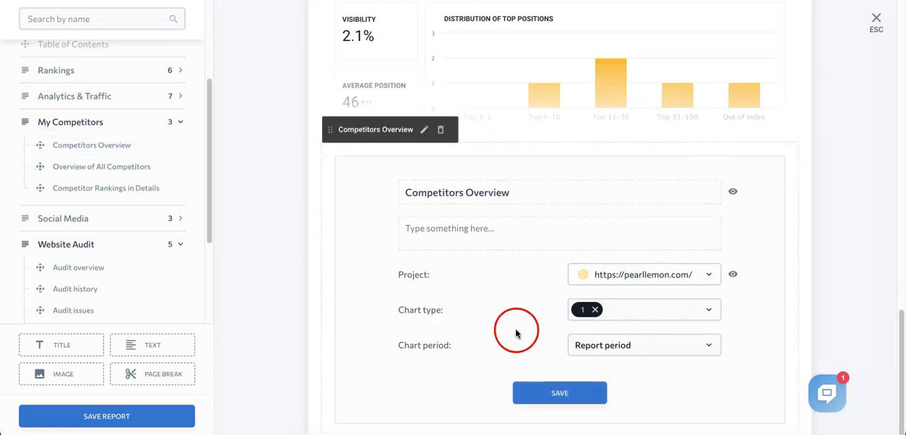
- Review the chart period options of the Competitors Overview block, keeping Report period selected
click(718, 350)
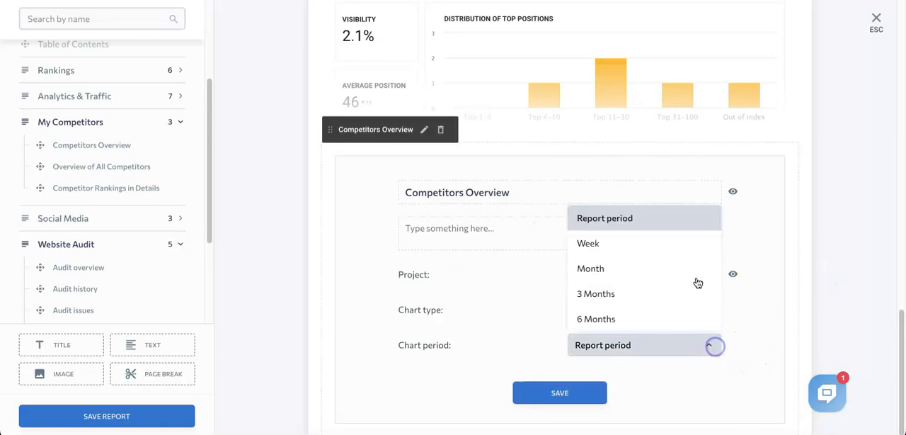
click(776, 368)
scroll(607, 208, up, 5)
scroll(549, 220, down, 4)
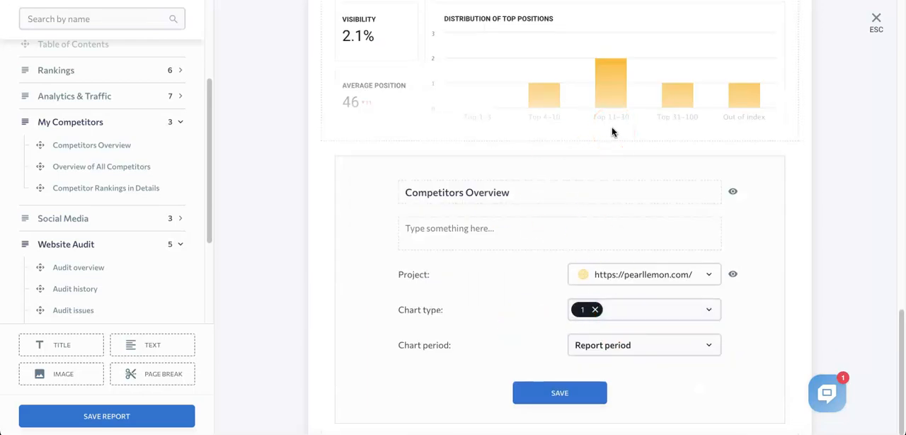
click(583, 424)
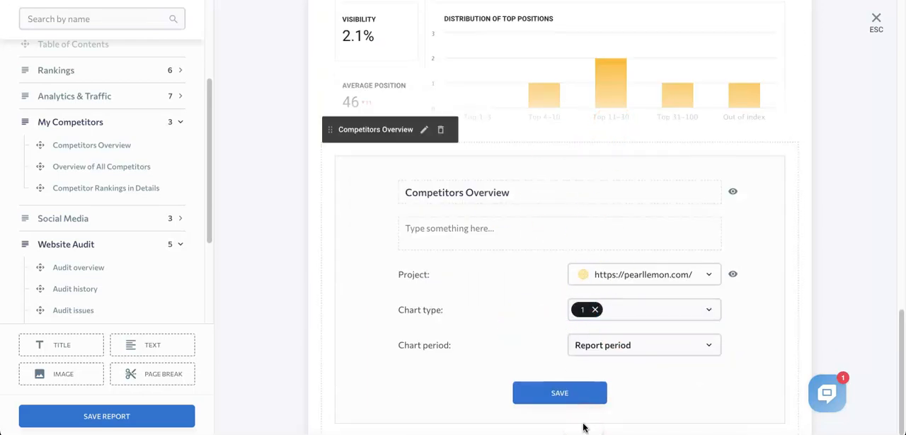
click(558, 393)
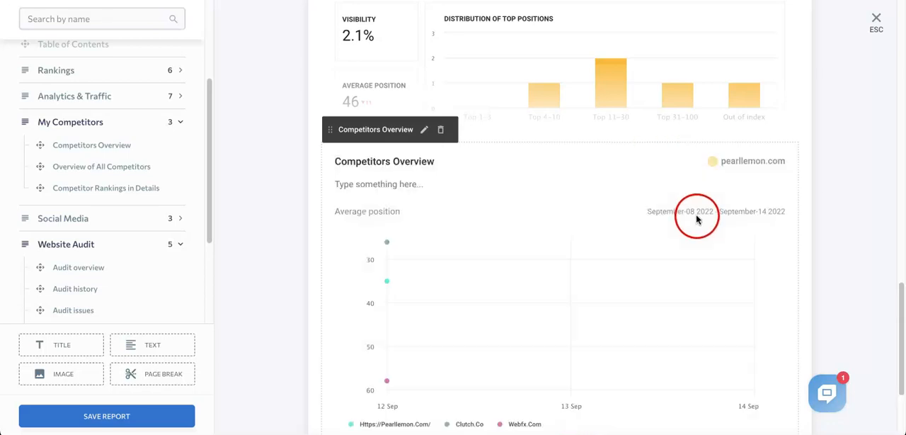
scroll(588, 234, down, 2)
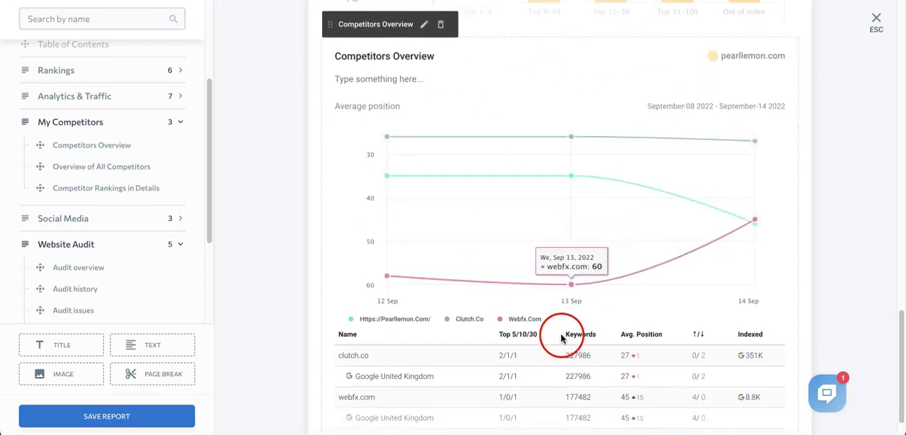
scroll(595, 340, down, 1)
- Look through the available report sections, from Rankings and My Competitors to Website Audit, Marketing Plan and Keyword Research
scroll(146, 296, down, 3)
scroll(66, 137, down, 1)
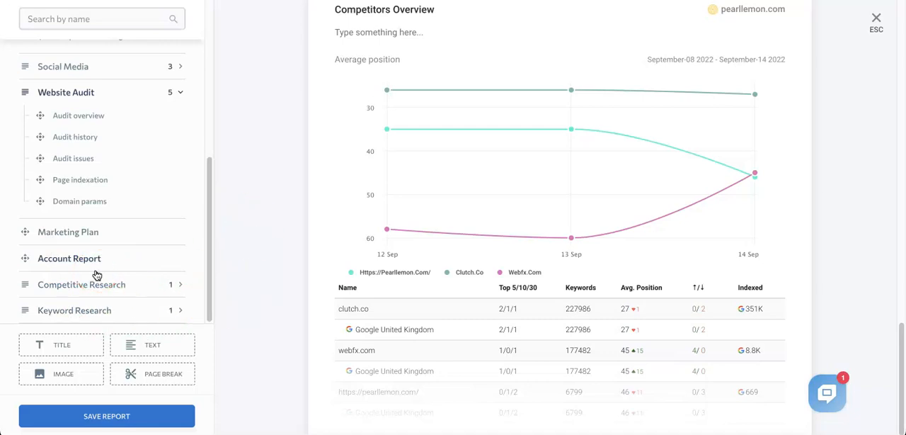
scroll(97, 274, up, 3)
click(124, 188)
scroll(124, 188, up, 1)
scroll(124, 188, down, 4)
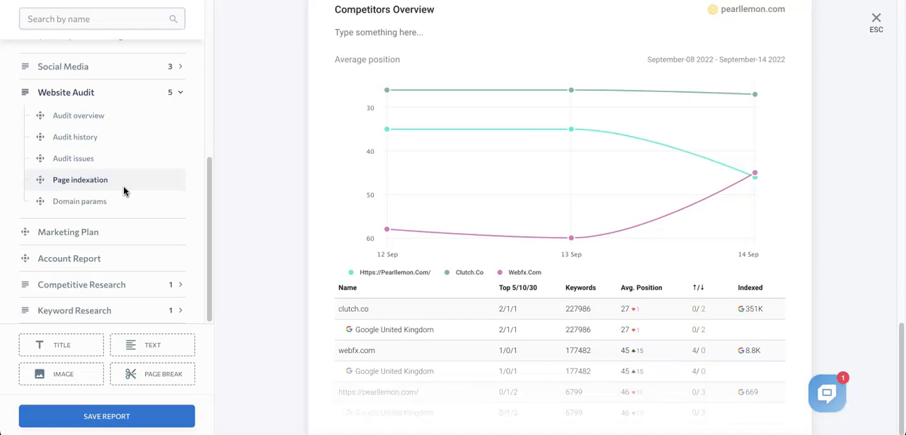
scroll(133, 103, up, 5)
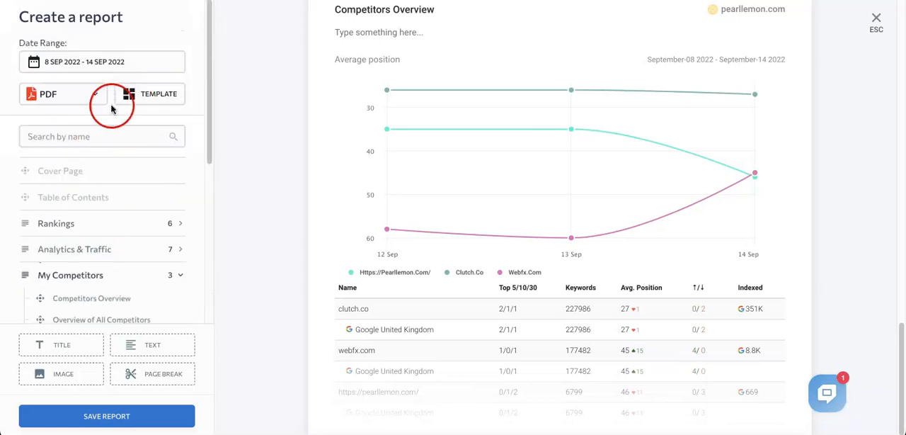
scroll(152, 269, down, 4)
scroll(143, 152, up, 4)
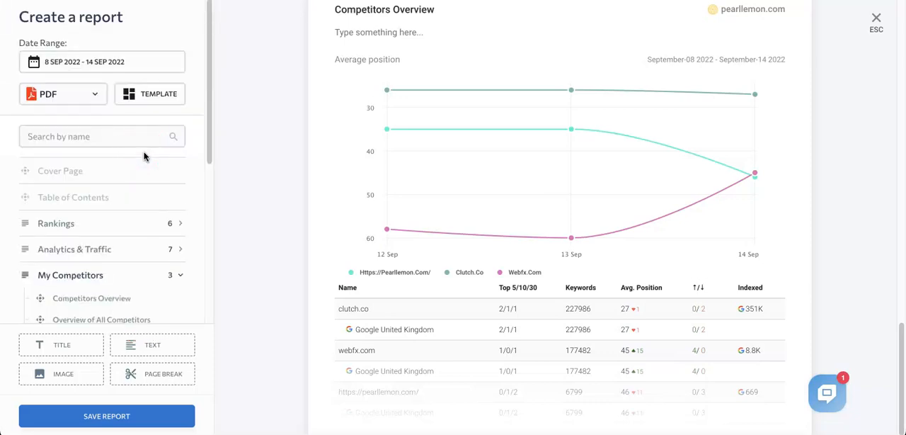
- Review the report from the cover page through the Project Summary to the Competitors Overview
scroll(382, 170, up, 10)
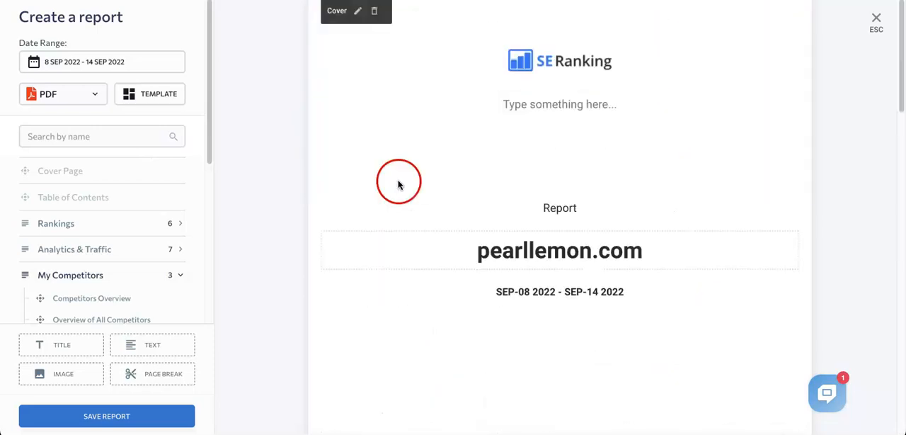
scroll(588, 212, down, 3)
scroll(586, 168, up, 2)
scroll(585, 166, down, 10)
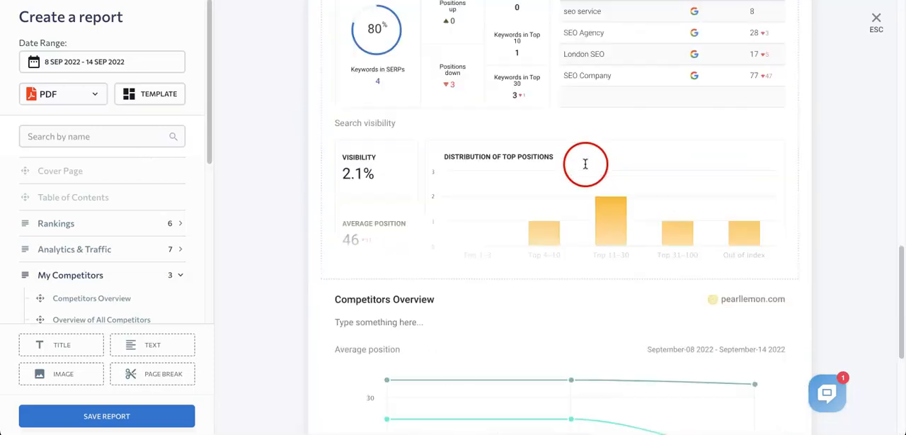
scroll(400, 184, up, 10)
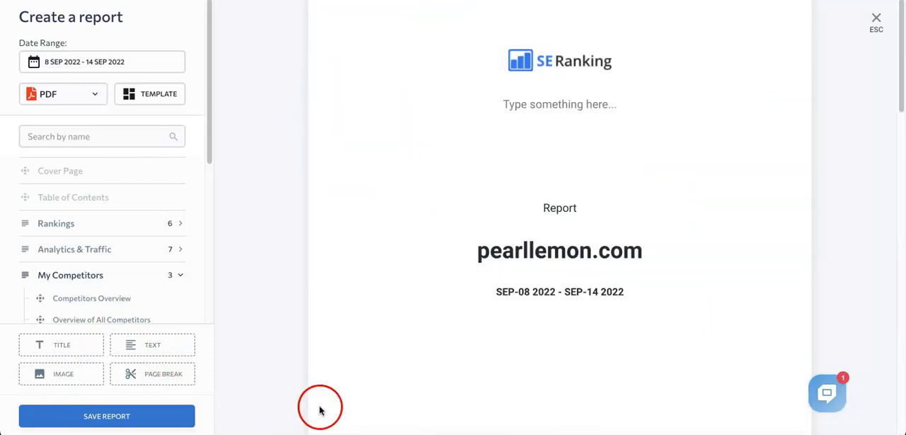
scroll(465, 340, down, 3)
scroll(521, 158, up, 3)
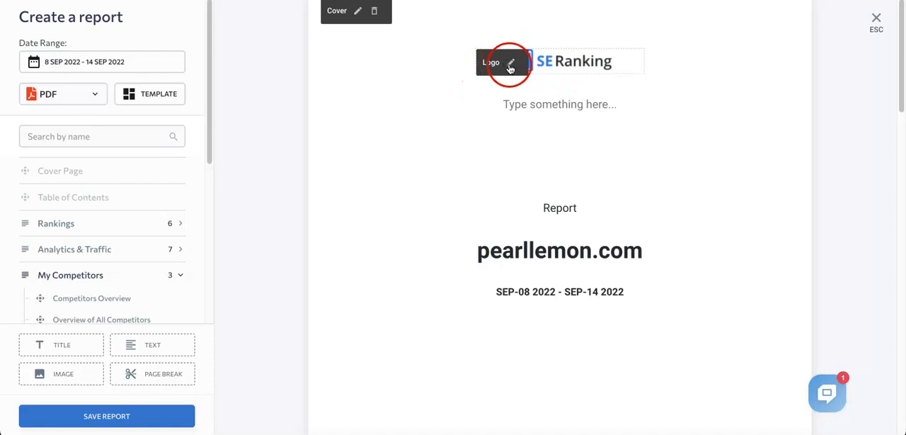
- Check the image upload option of the cover page logo and cancel it without uploading a file
click(509, 65)
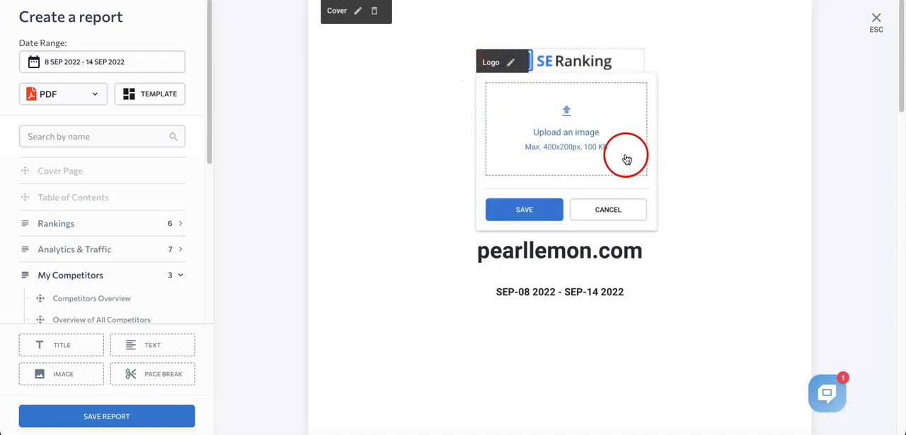
click(631, 214)
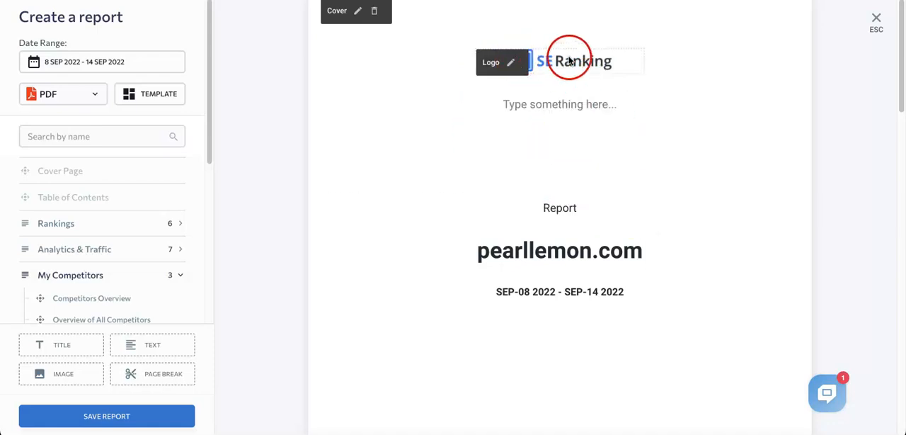
scroll(571, 253, down, 15)
scroll(571, 253, up, 15)
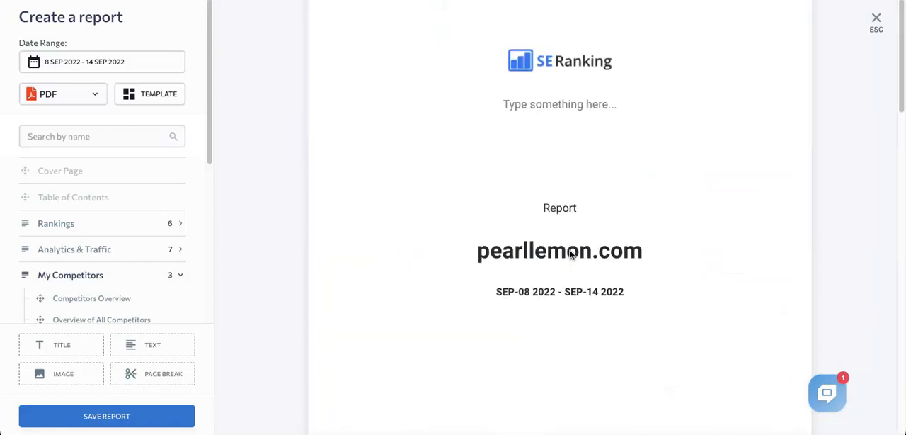
- Select the pearllemon.com title text on the cover page
scroll(575, 159, down, 1)
scroll(574, 159, up, 1)
scroll(606, 199, down, 2)
drag(732, 166, 485, 122)
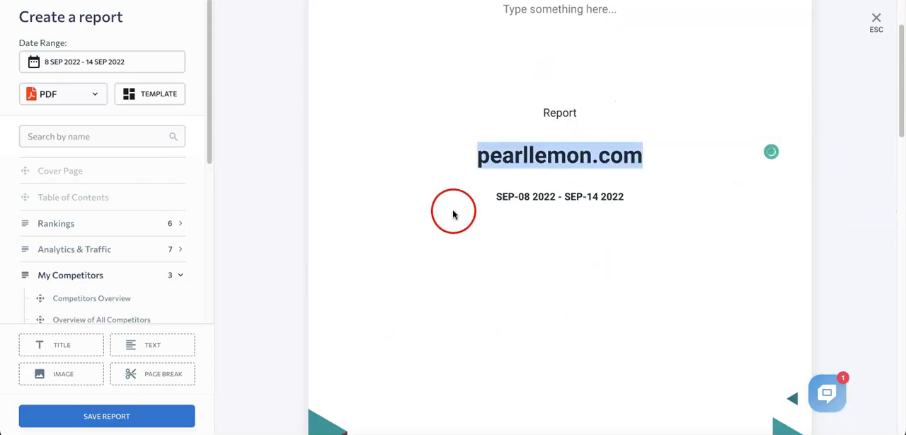
- Add a Text block between the Table of Contents and the Project Summary
scroll(488, 272, down, 15)
scroll(498, 283, up, 15)
drag(144, 348, 376, 353)
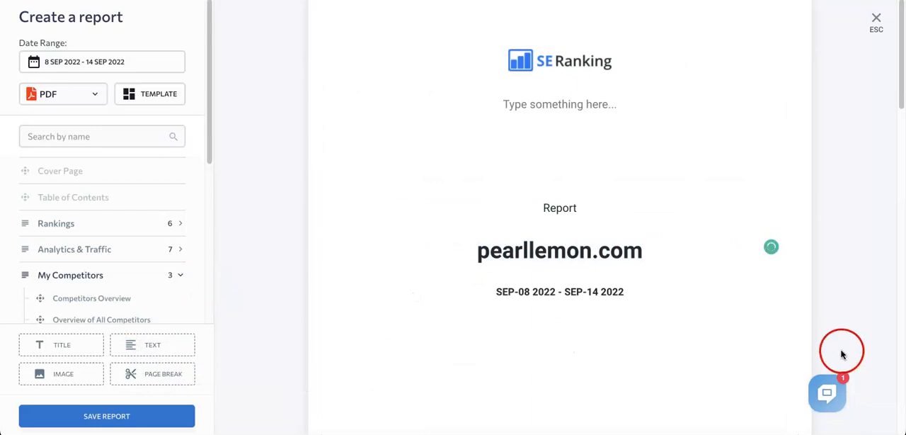
scroll(509, 304, down, 8)
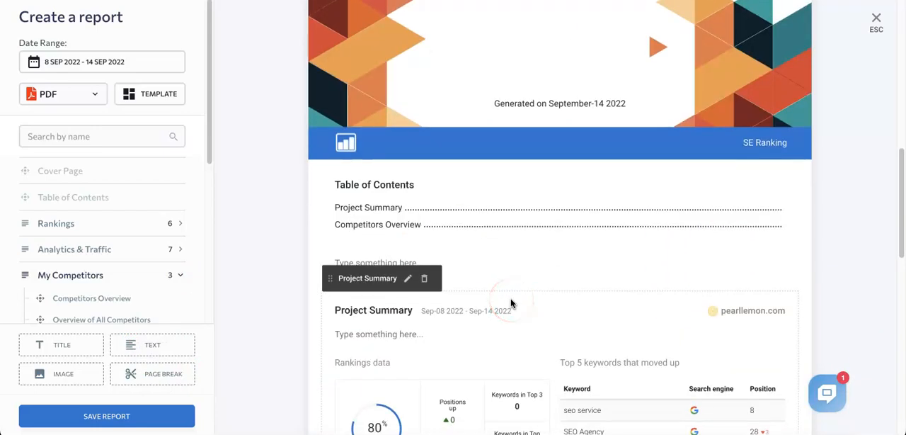
scroll(326, 366, up, 8)
scroll(326, 367, down, 13)
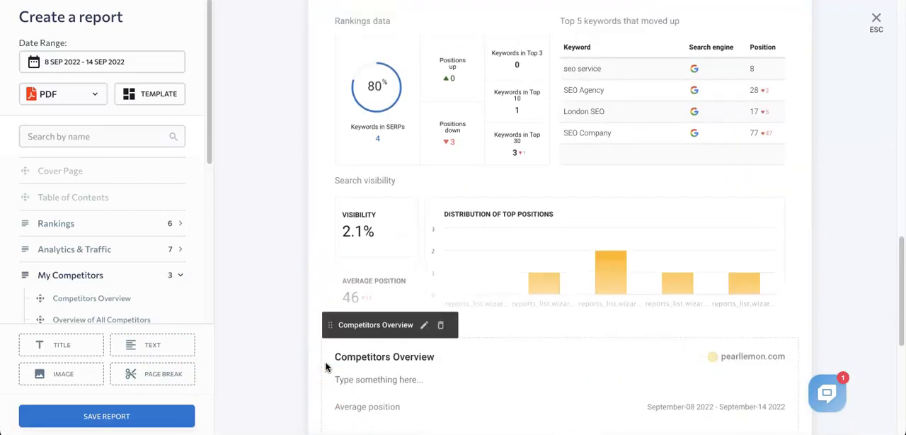
scroll(326, 367, up, 7)
scroll(450, 341, down, 2)
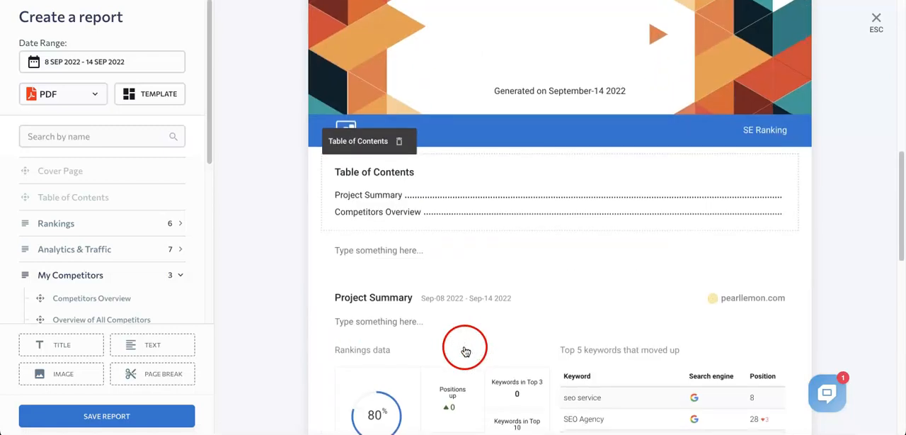
- Check the formatting options of the empty Text block below the Table of Contents and delete the block
click(402, 252)
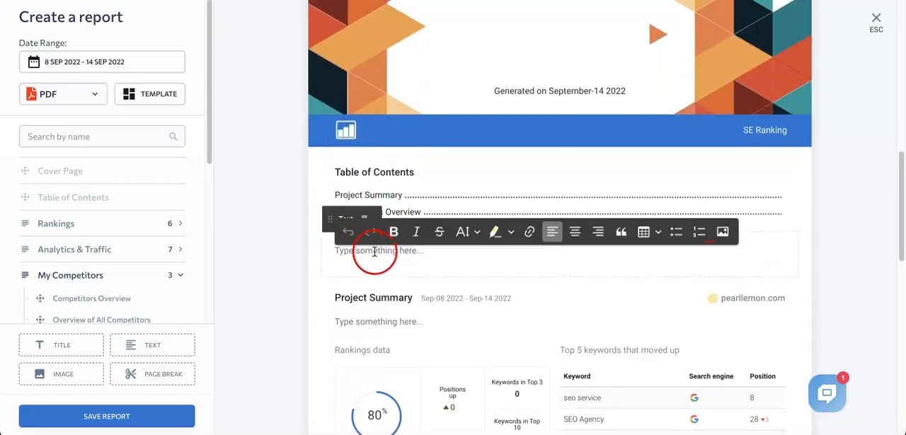
scroll(572, 410, down, 2)
click(402, 143)
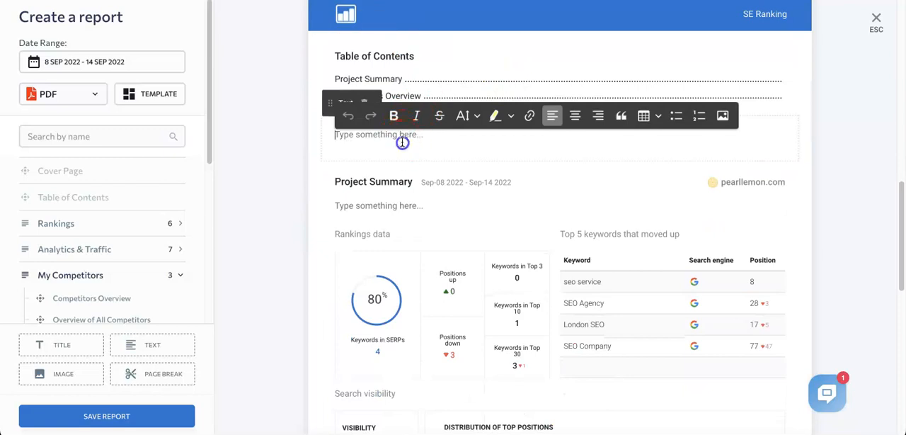
scroll(411, 166, up, 2)
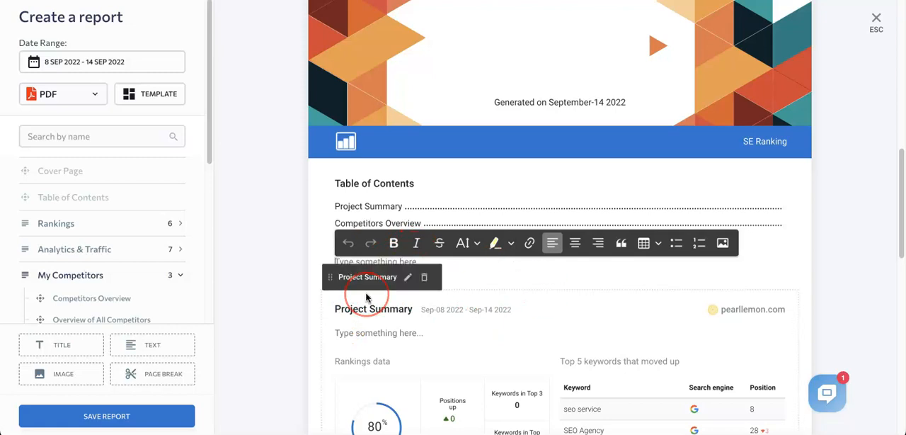
click(380, 259)
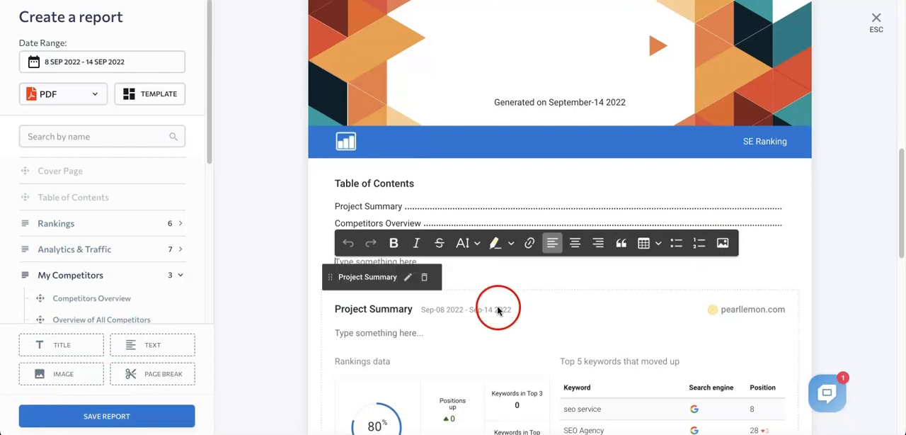
click(524, 278)
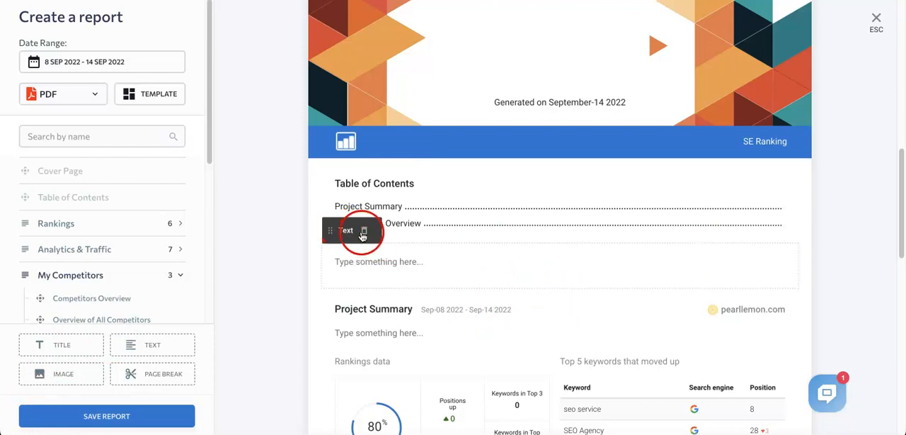
- Insert one page break before the Competitors Overview and another between the Table of Contents and the Project Summary
drag(148, 375, 356, 157)
scroll(582, 192, up, 4)
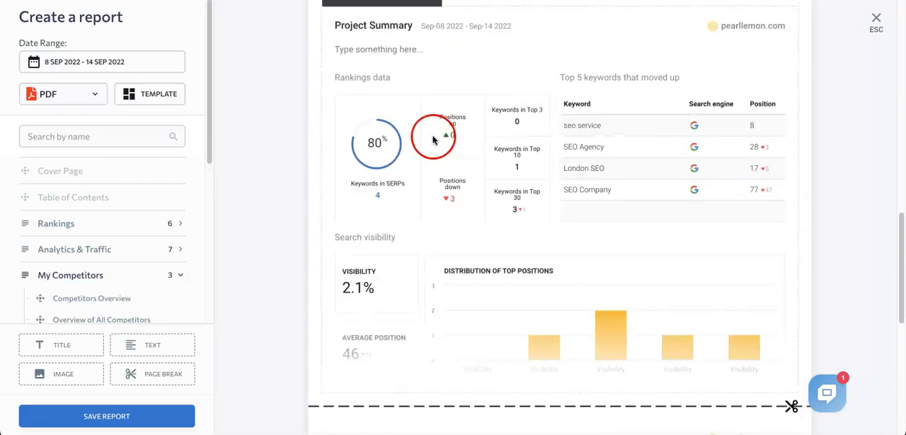
scroll(434, 139, up, 2)
drag(190, 361, 390, 85)
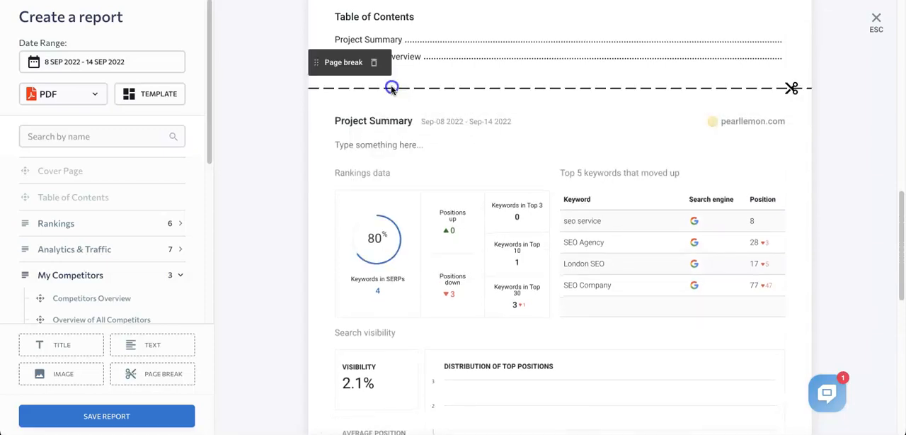
- Examine the whole report layout with its page breaks, from the cover page to the Competitors Overview chart and table
scroll(762, 192, up, 2)
scroll(581, 277, down, 5)
scroll(581, 277, down, 4)
scroll(582, 277, up, 15)
scroll(582, 277, down, 15)
scroll(672, 224, up, 15)
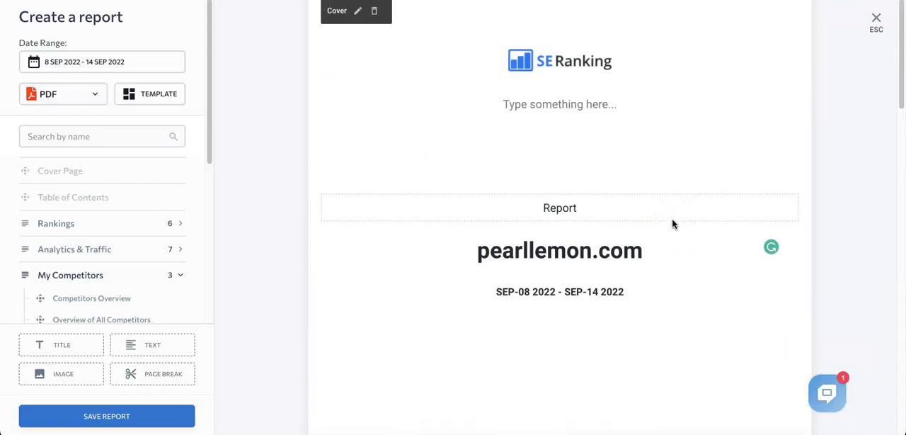
scroll(536, 313, down, 15)
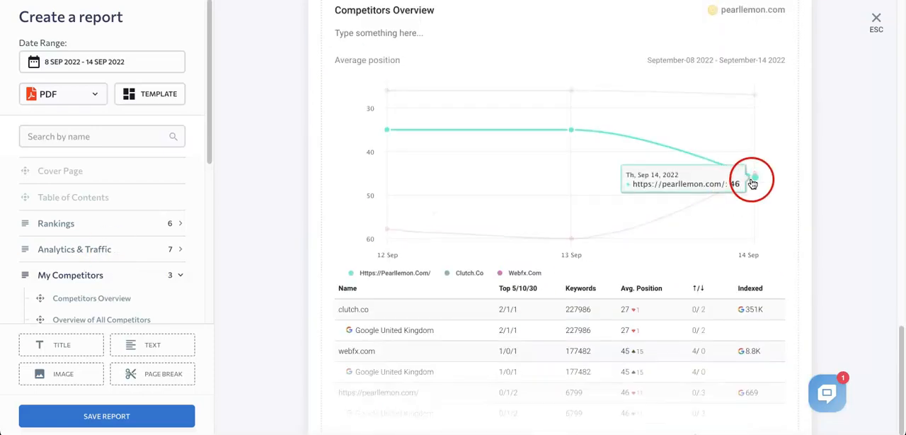
scroll(289, 319, up, 3)
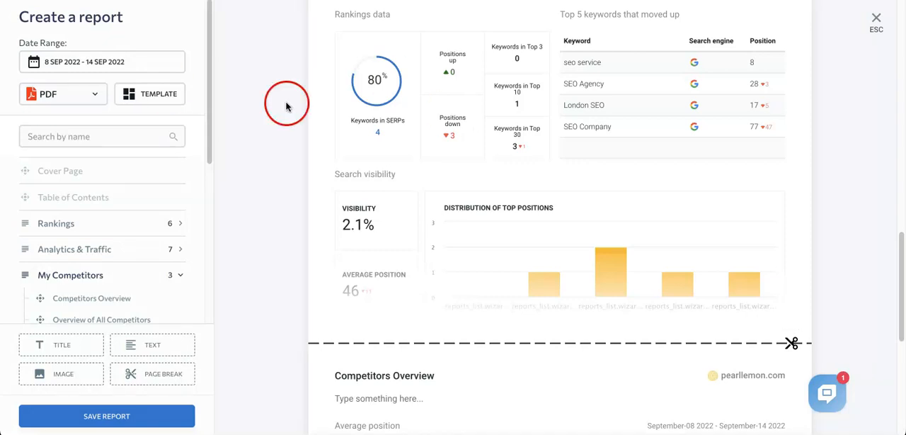
scroll(287, 106, up, 12)
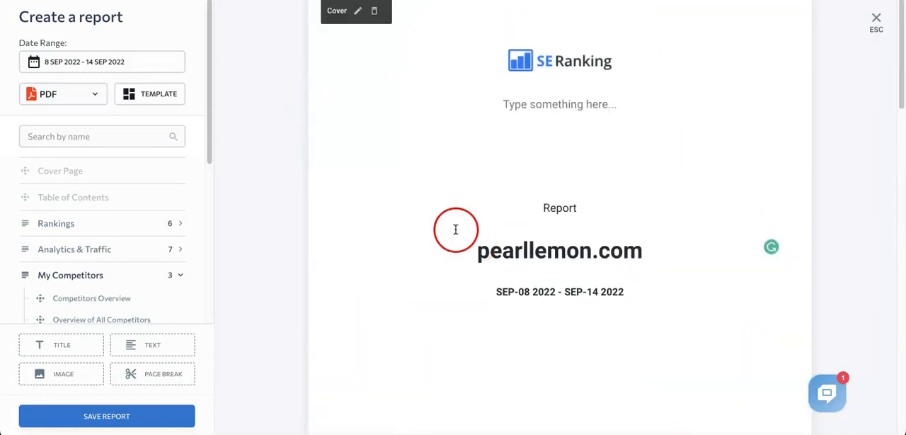